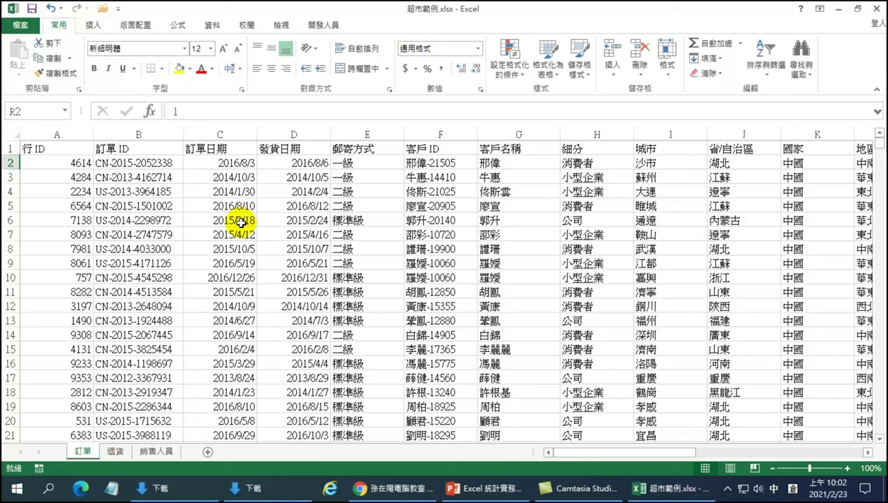
- Browse the order data and place the selection inside it
key("Home")
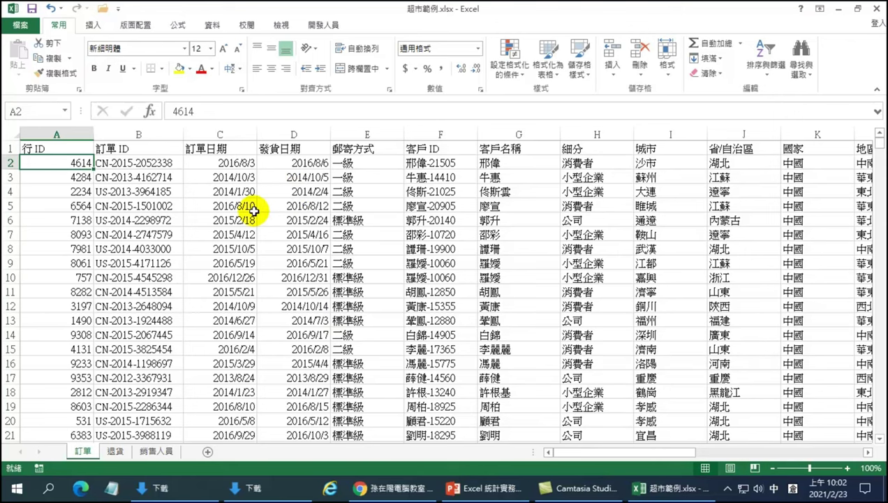
left_click_drag(580, 452, 745, 449)
left_click(328, 276)
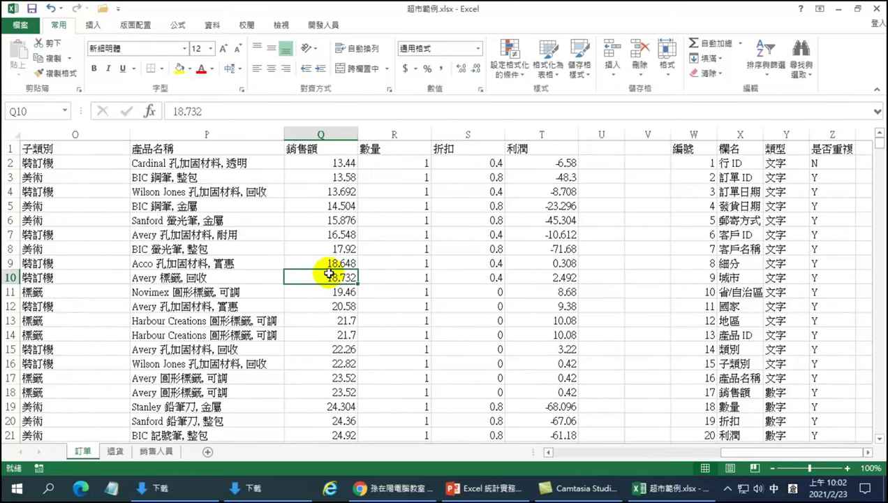
left_click(783, 263)
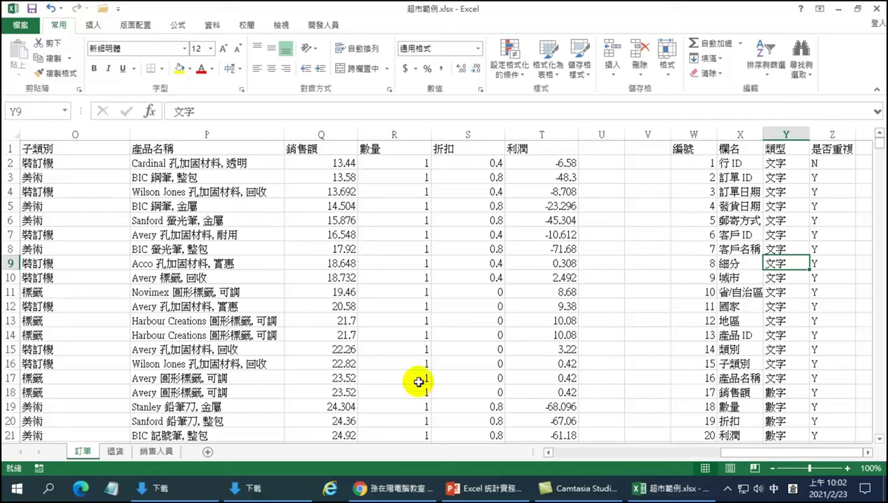
left_click(316, 250)
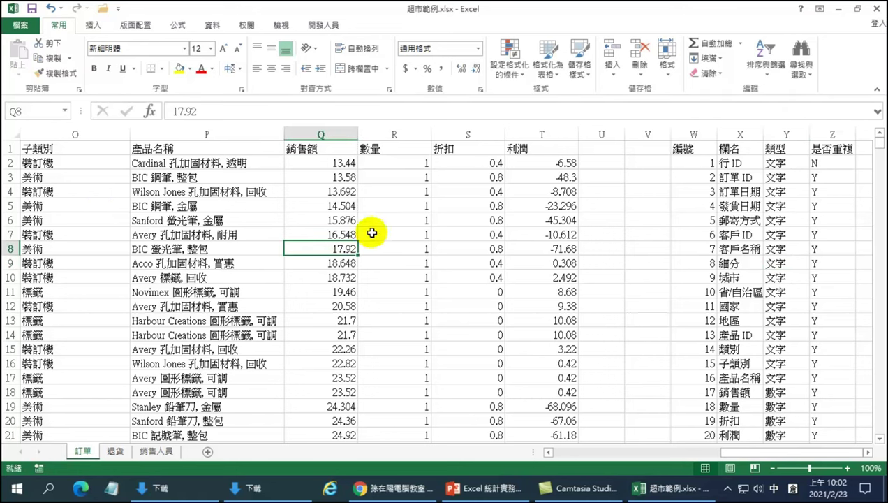
- Format A1:T10001 as a table with orange Table Style Light 14 and headers
left_click(546, 59)
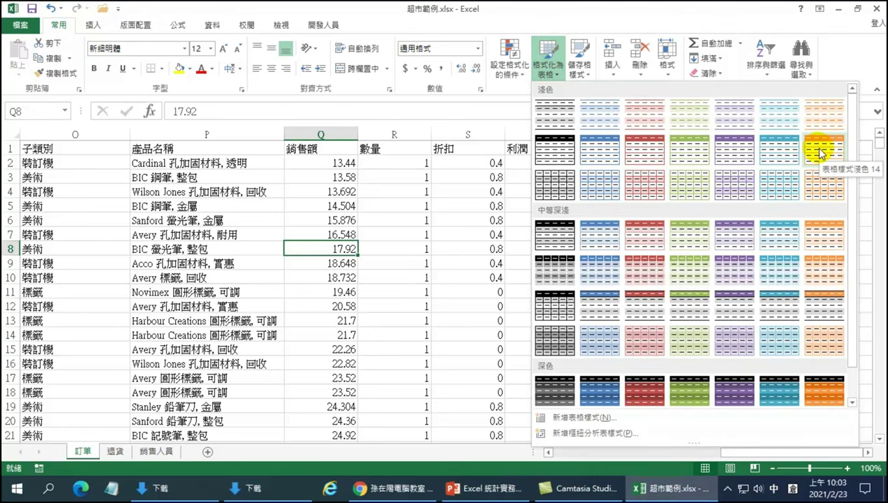
left_click(820, 154)
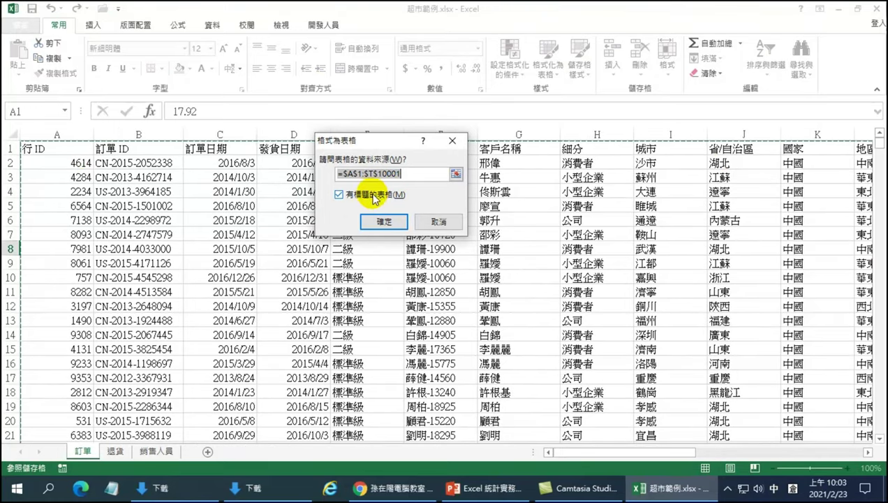
left_click_drag(375, 143, 352, 210)
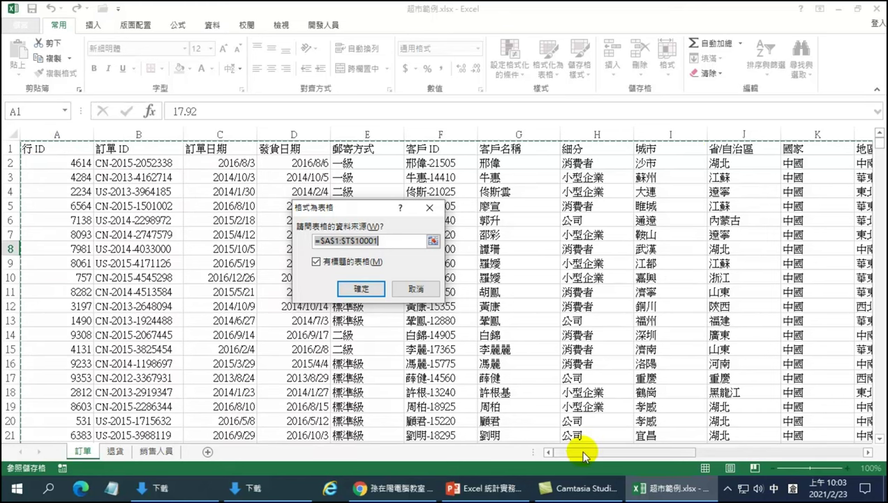
left_click_drag(584, 454, 713, 453)
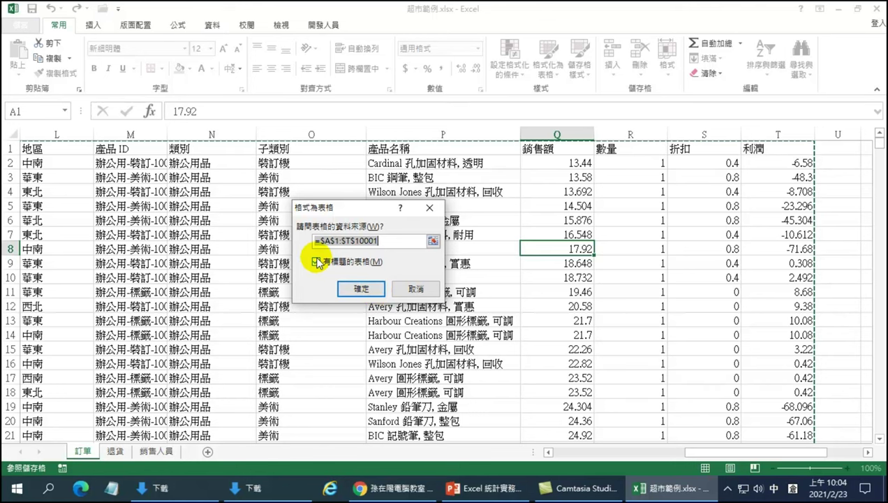
left_click(357, 289)
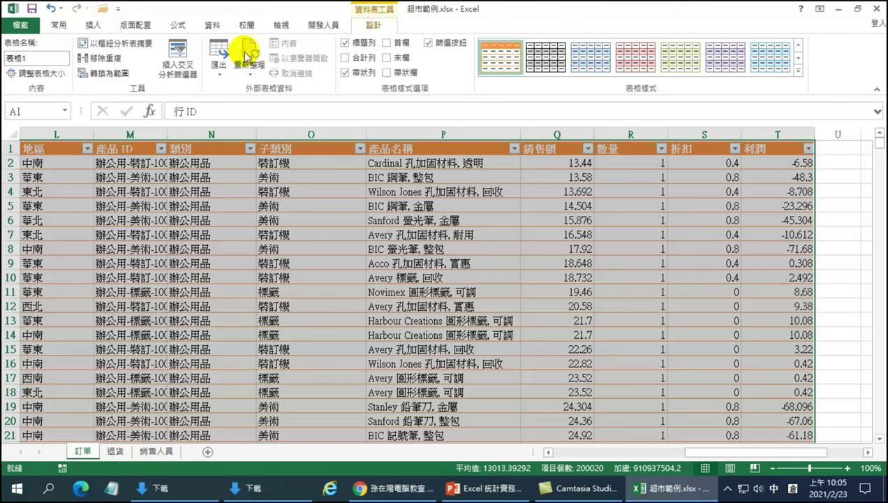
- Replace the default table name 表格1 with 訂單 and reselect a cell in the table
left_click_drag(13, 58, 39, 57)
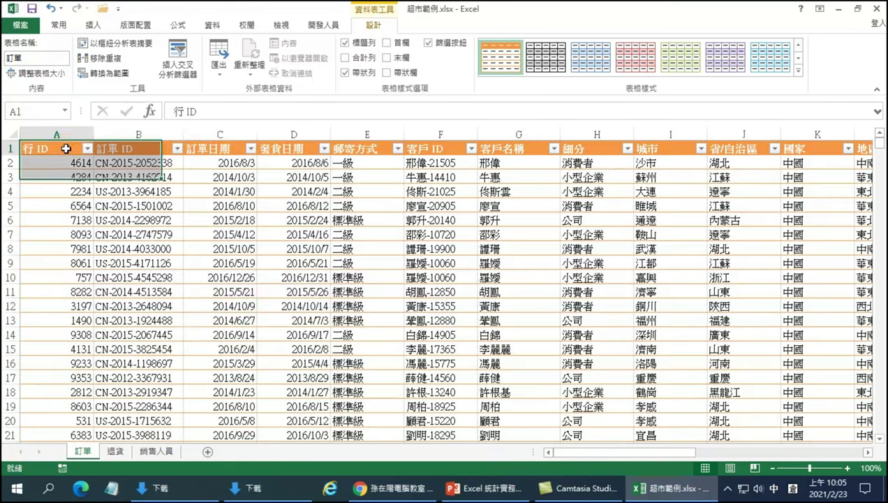
left_click_drag(42, 148, 779, 221)
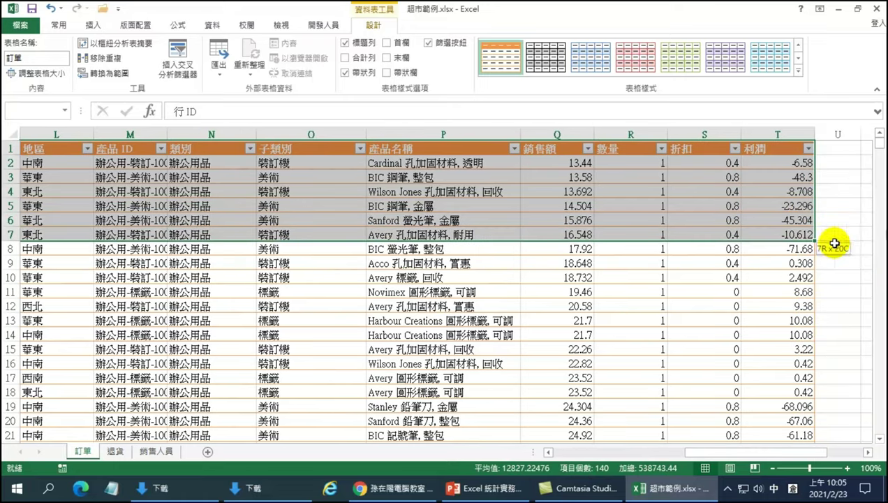
left_click_drag(779, 222, 761, 407)
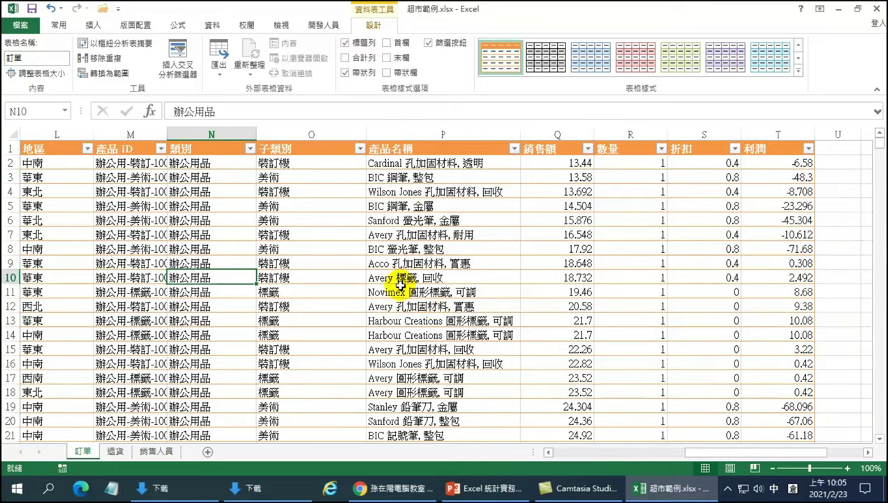
left_click(383, 290)
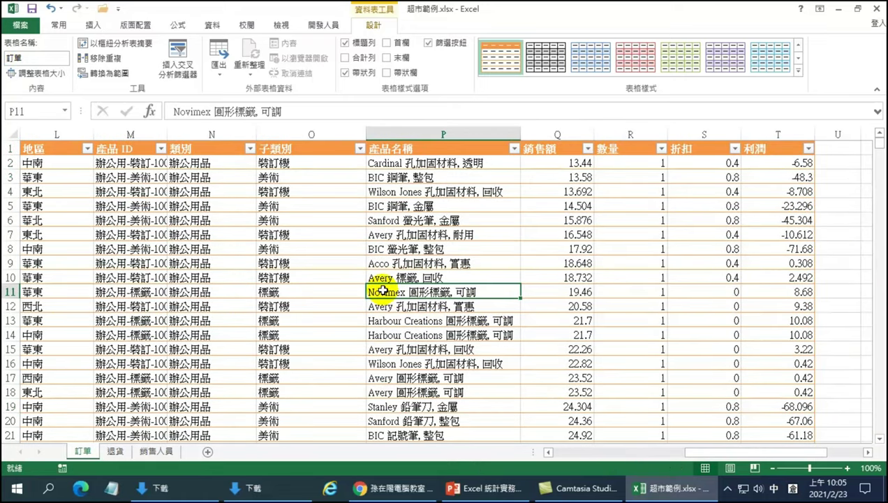
left_click(59, 25)
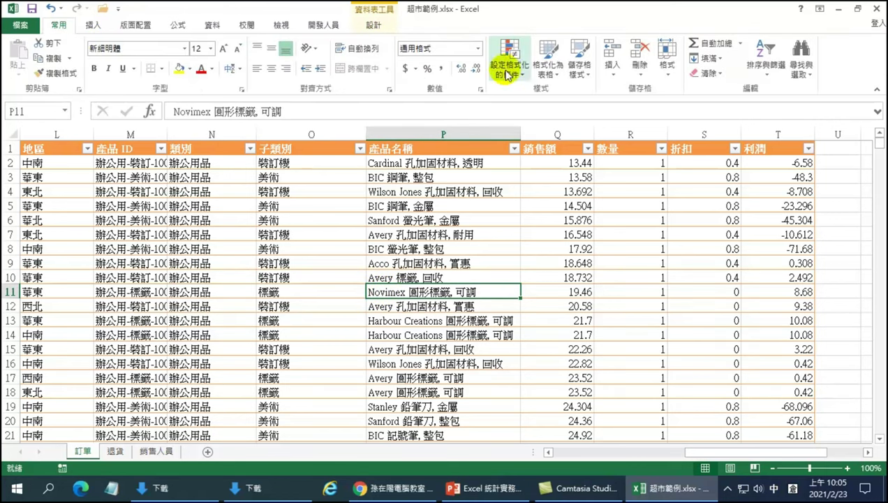
left_click(549, 69)
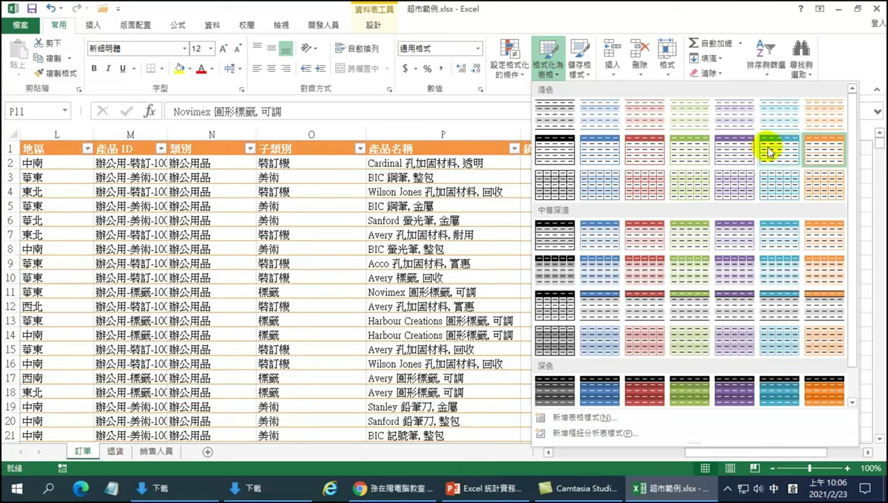
left_click(371, 24)
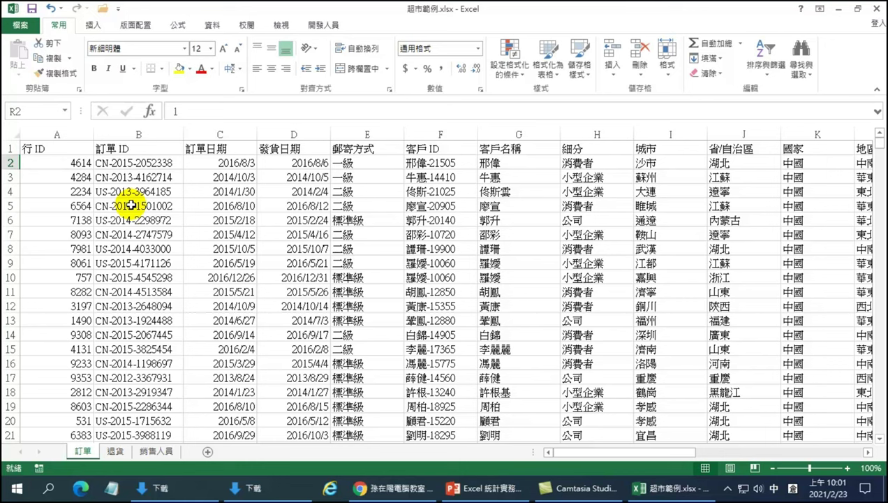
key("Home")
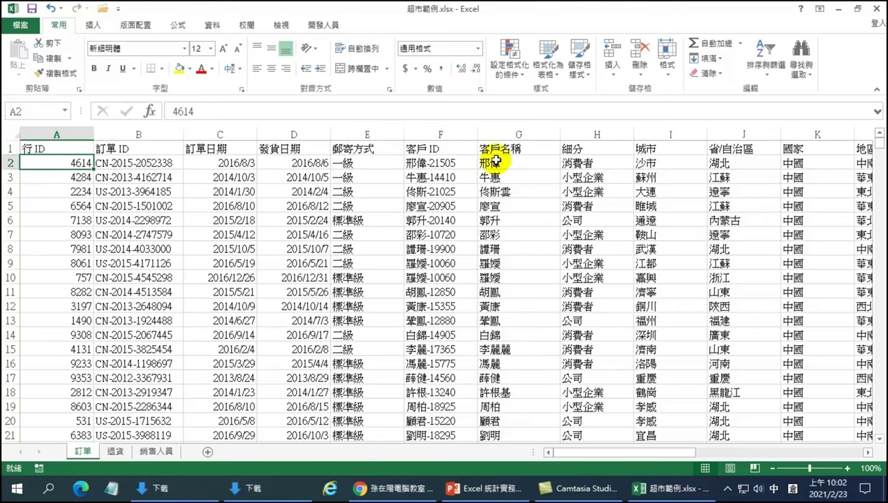
left_click_drag(579, 452, 738, 453)
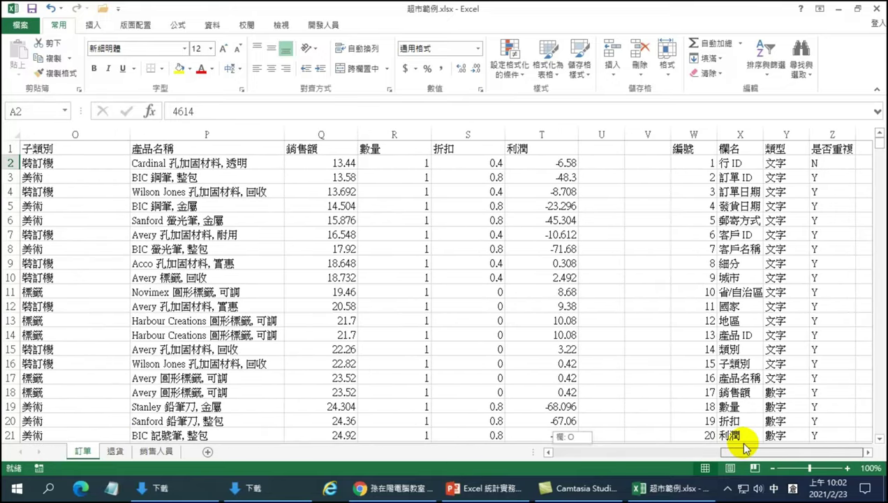
left_click(329, 275)
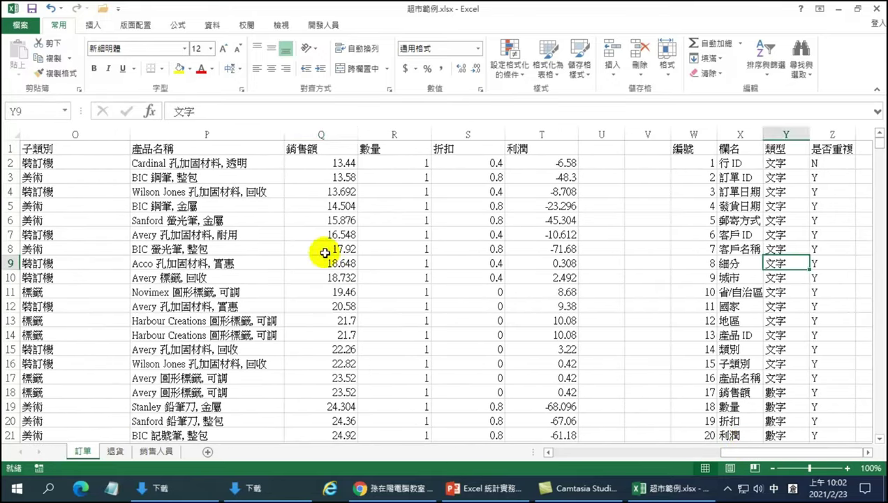
left_click(321, 250)
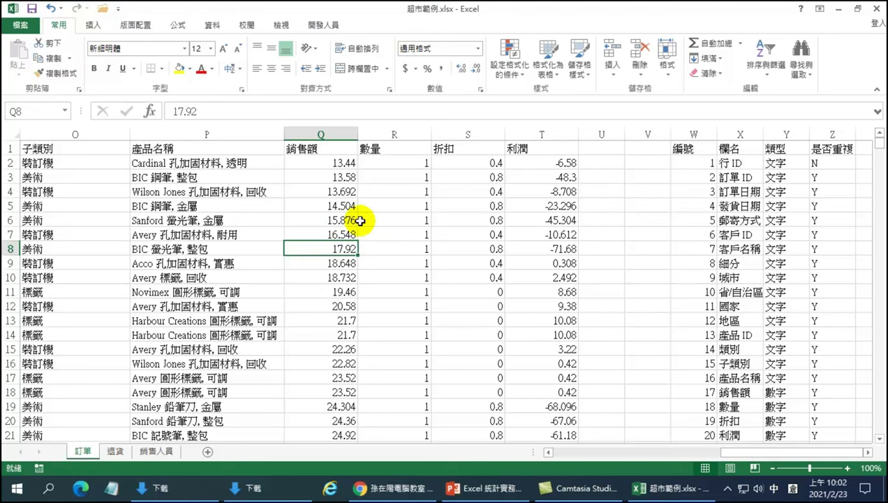
- Reapply Table Style Light 14 to A1:T10001 as a table with headers
left_click(549, 66)
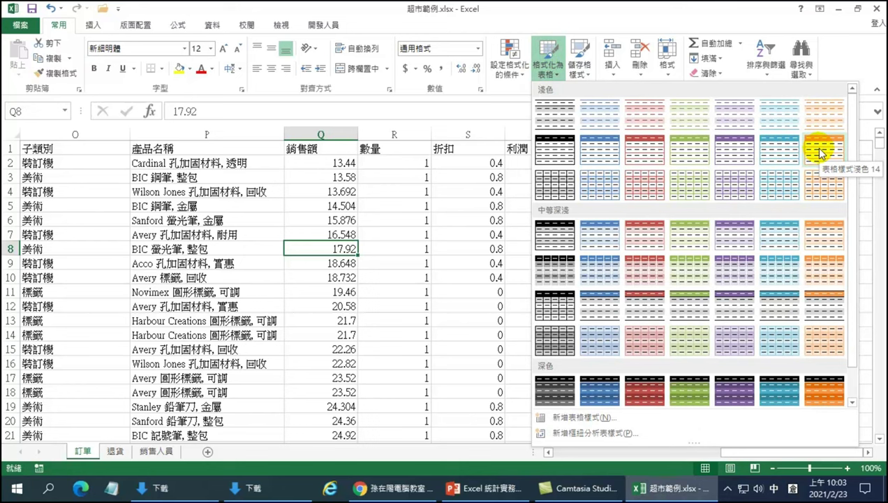
left_click(821, 154)
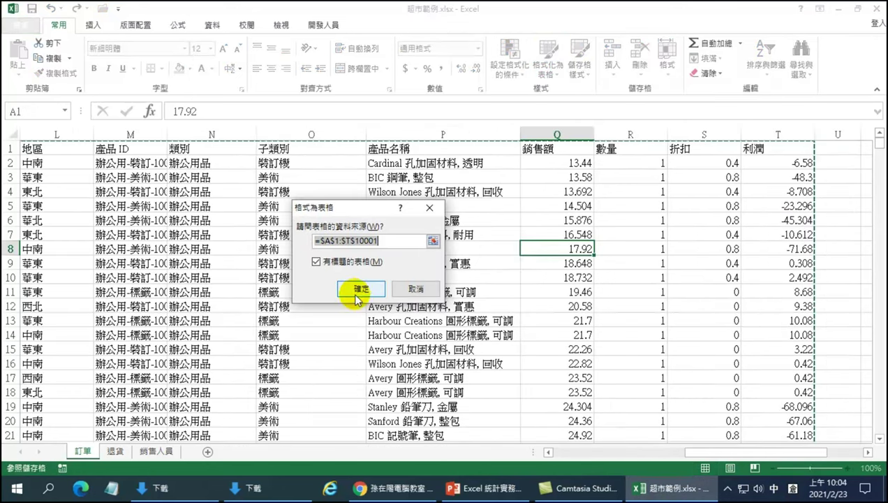
left_click(359, 291)
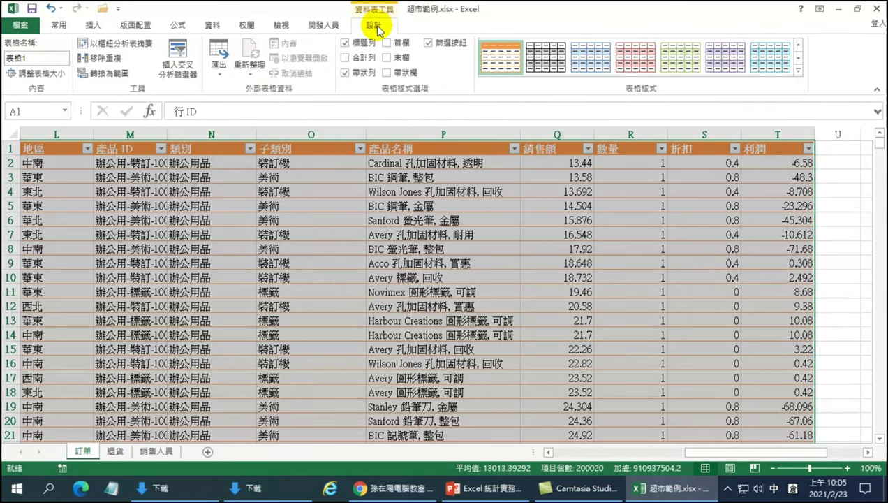
- Rename the table from 表格1 to 訂單 and confirm the orange style is kept
left_click(38, 57)
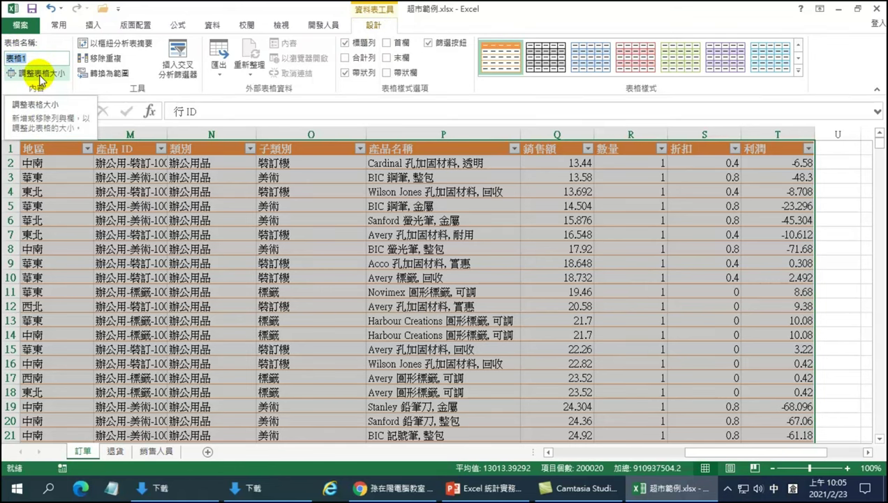
type("訂單")
key("Return")
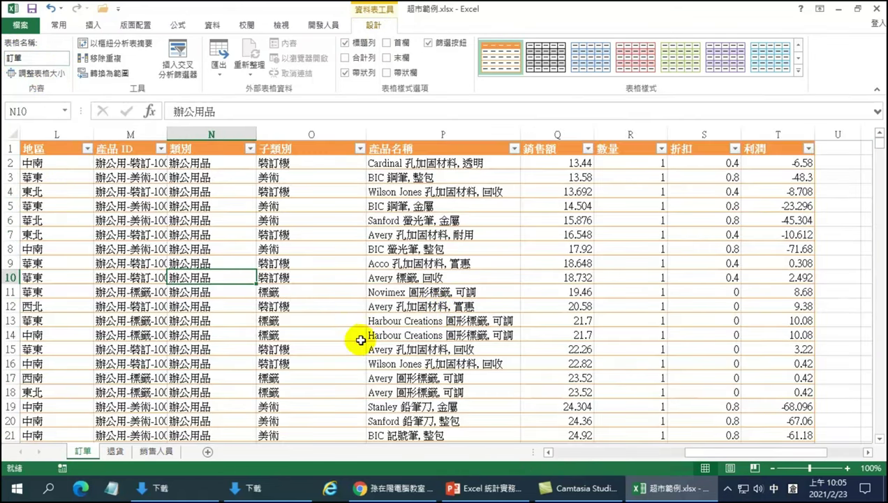
left_click(383, 291)
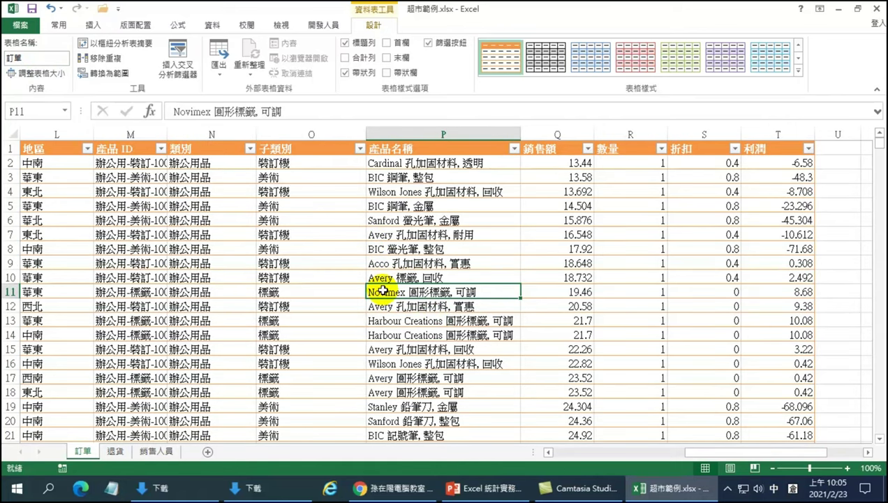
left_click(58, 25)
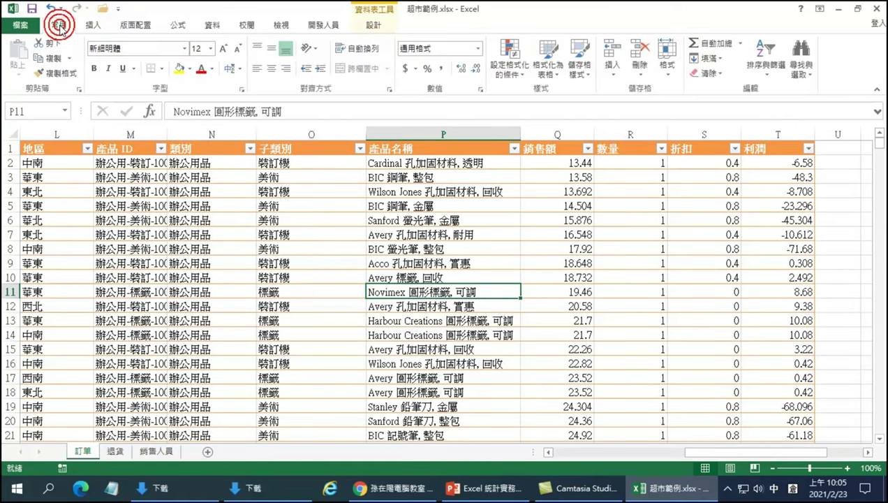
left_click(548, 67)
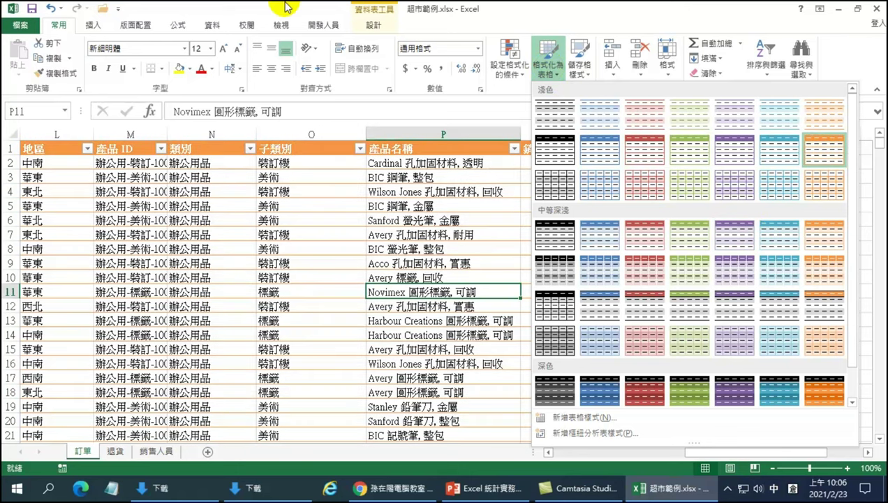
left_click(373, 25)
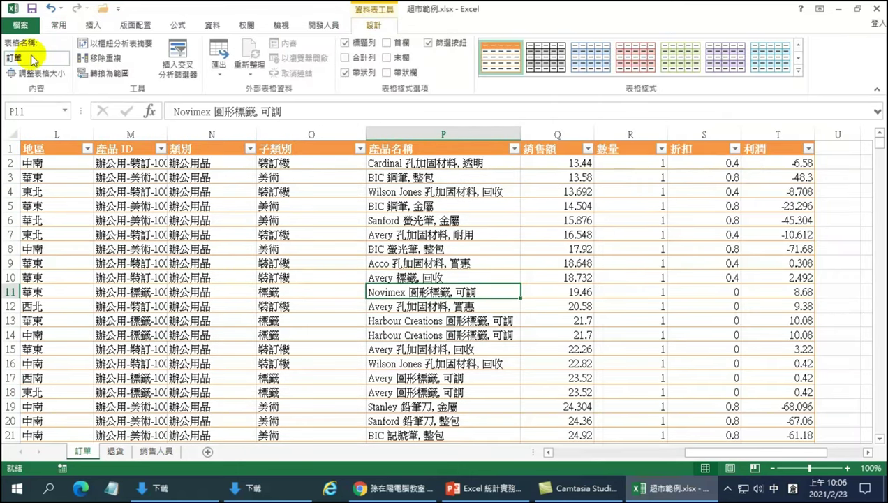